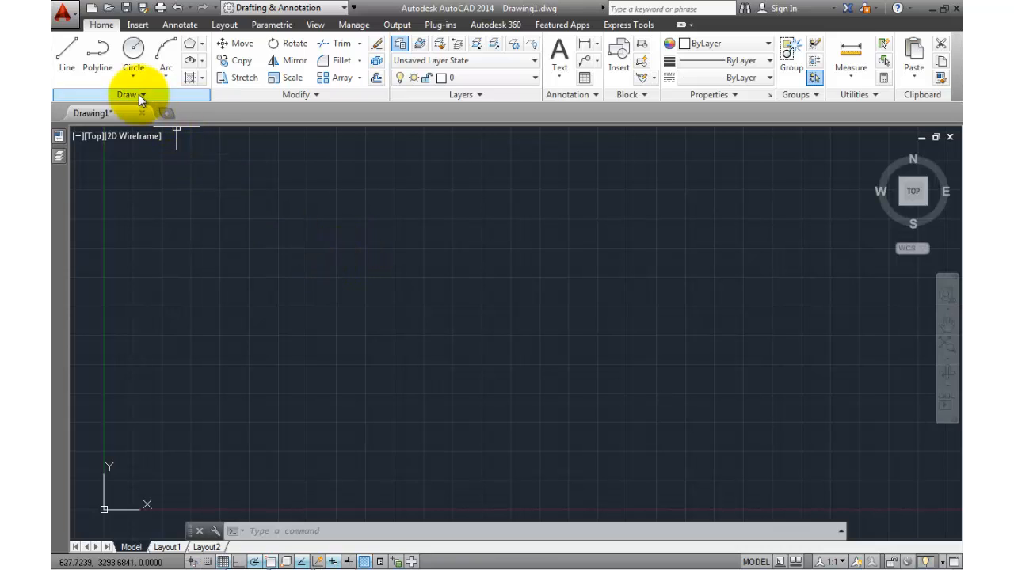
Draw a six-corner L-shaped polyline near the drawing's middle and close it with C
click(107, 68)
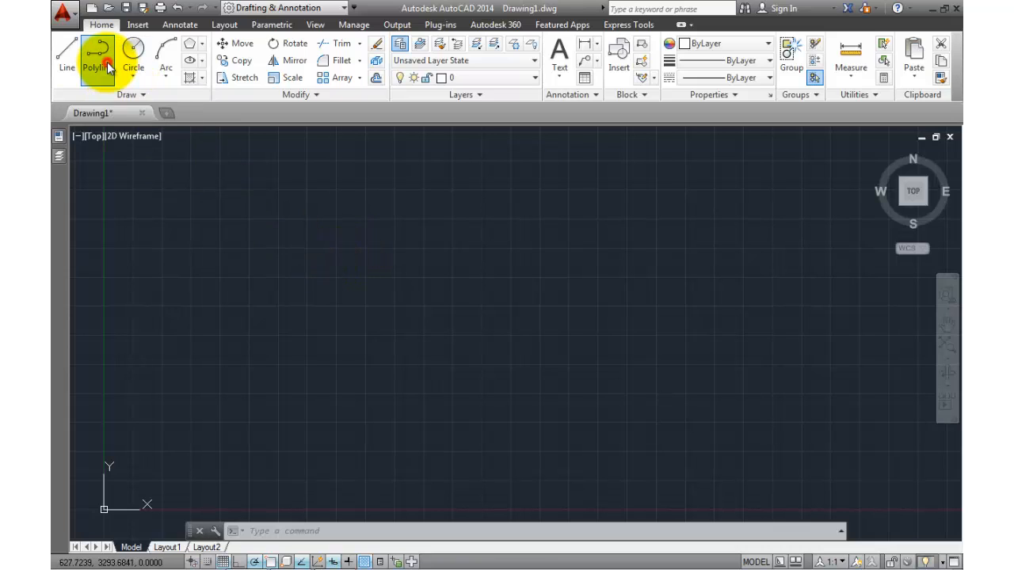
click(378, 214)
click(434, 214)
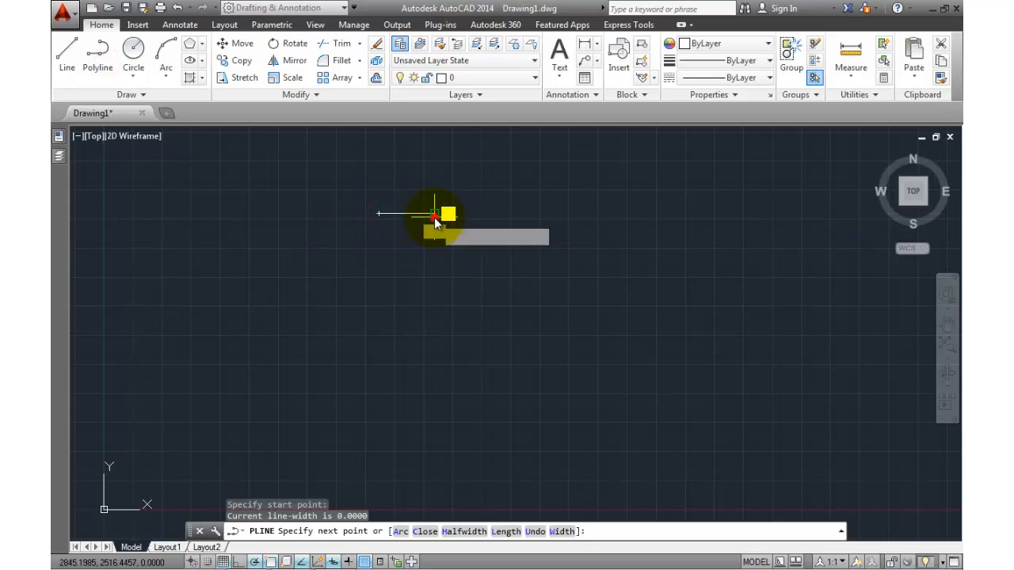
click(434, 346)
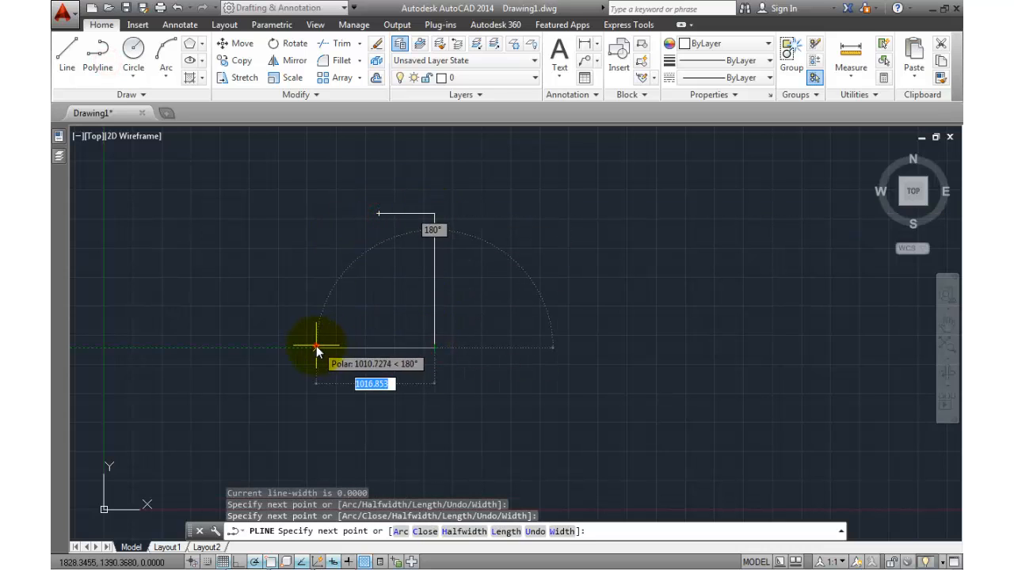
click(315, 346)
click(315, 287)
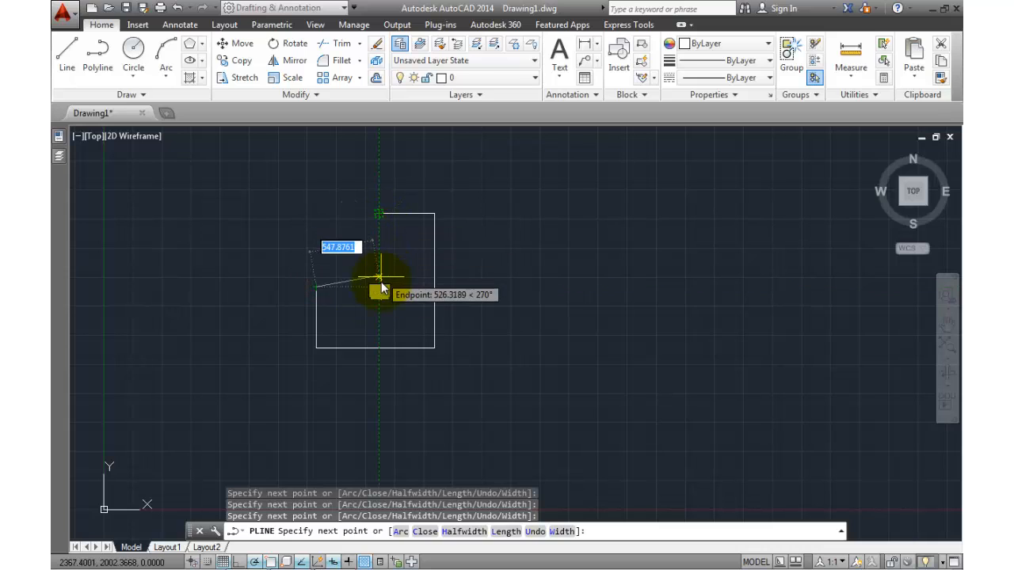
click(380, 286)
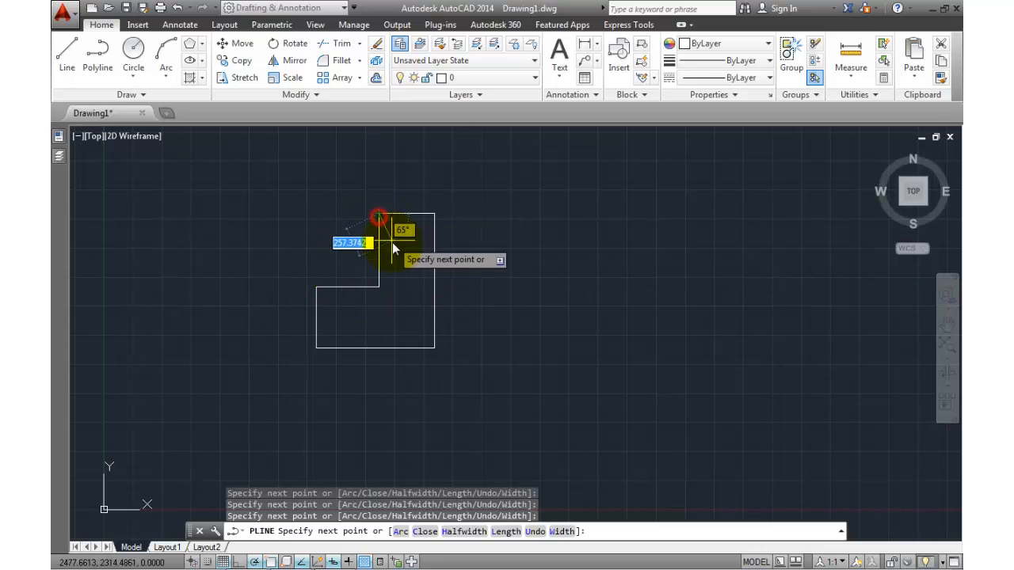
text(c)
key(Return)
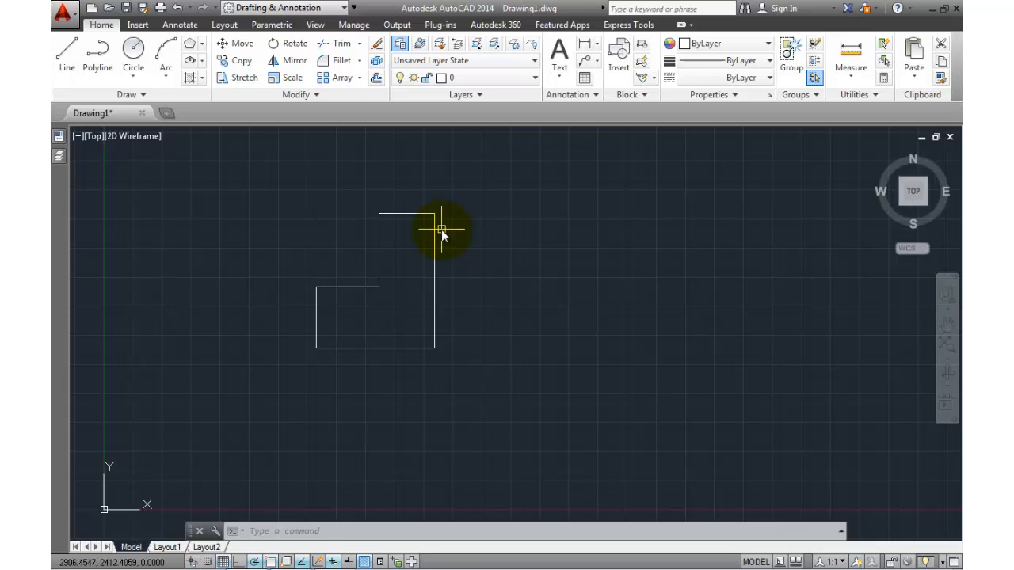
Mirror the L-shaped polyline across its right edge, keeping the source object
click(295, 61)
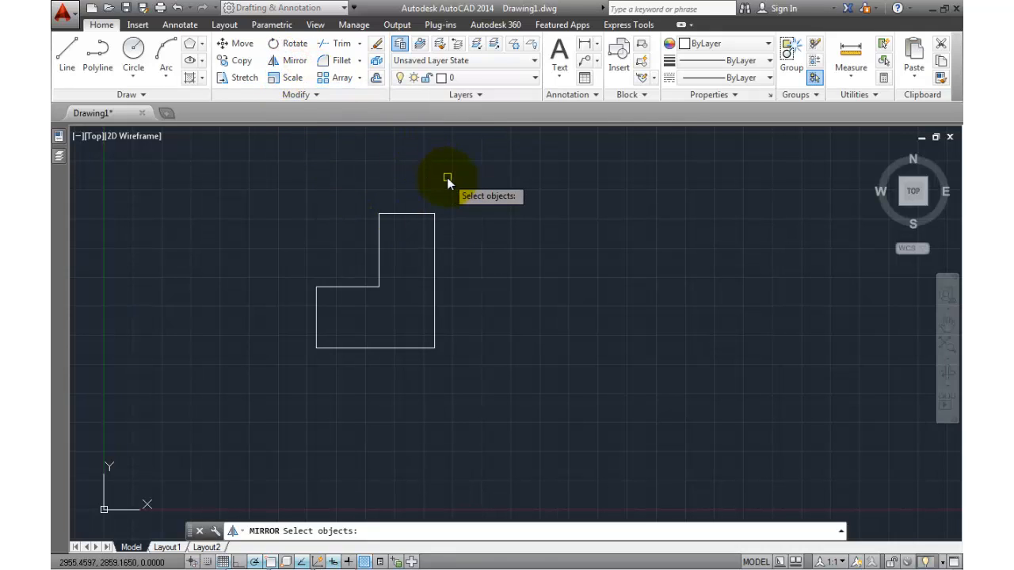
click(435, 228)
key(Return)
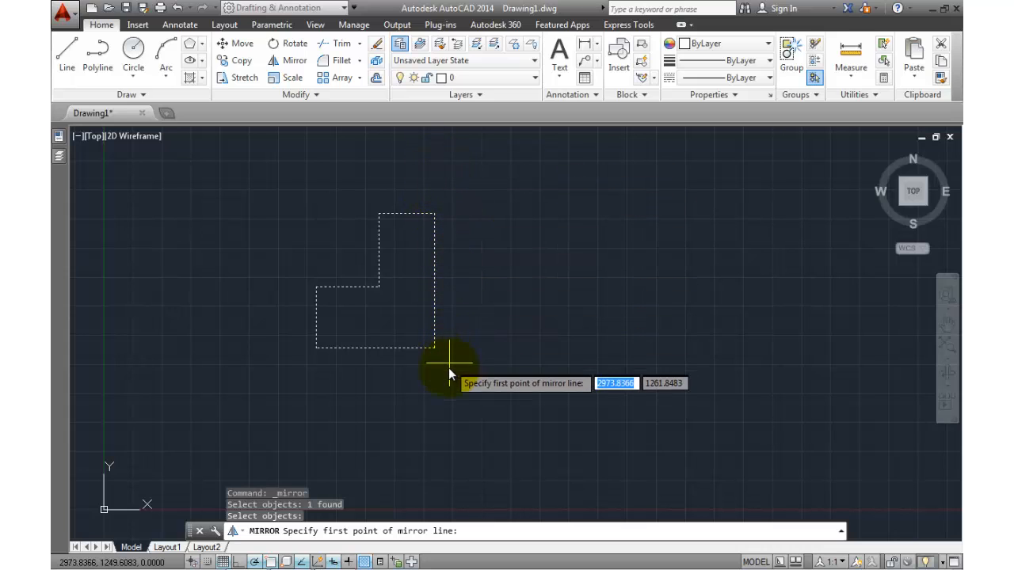
click(438, 214)
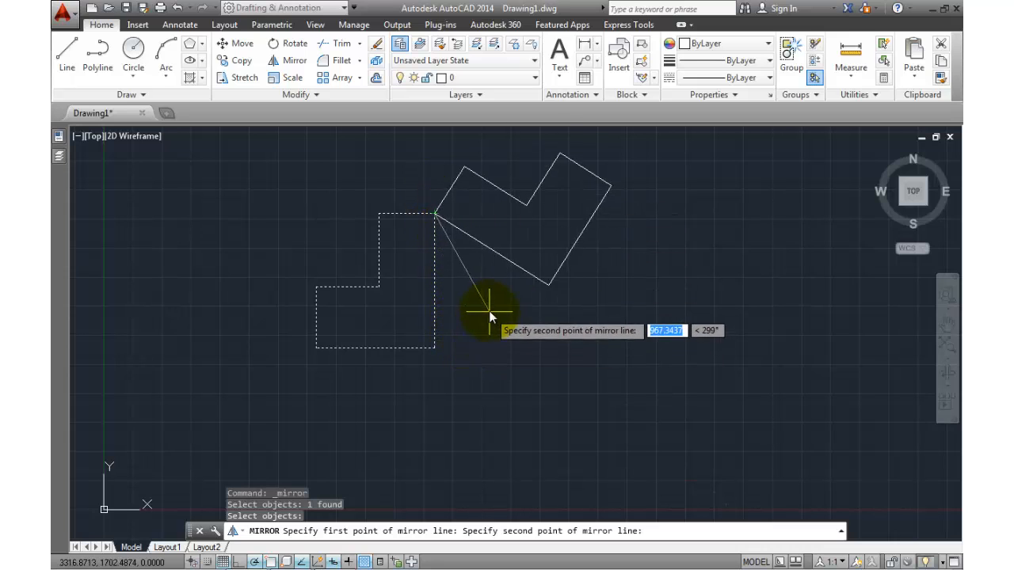
click(437, 350)
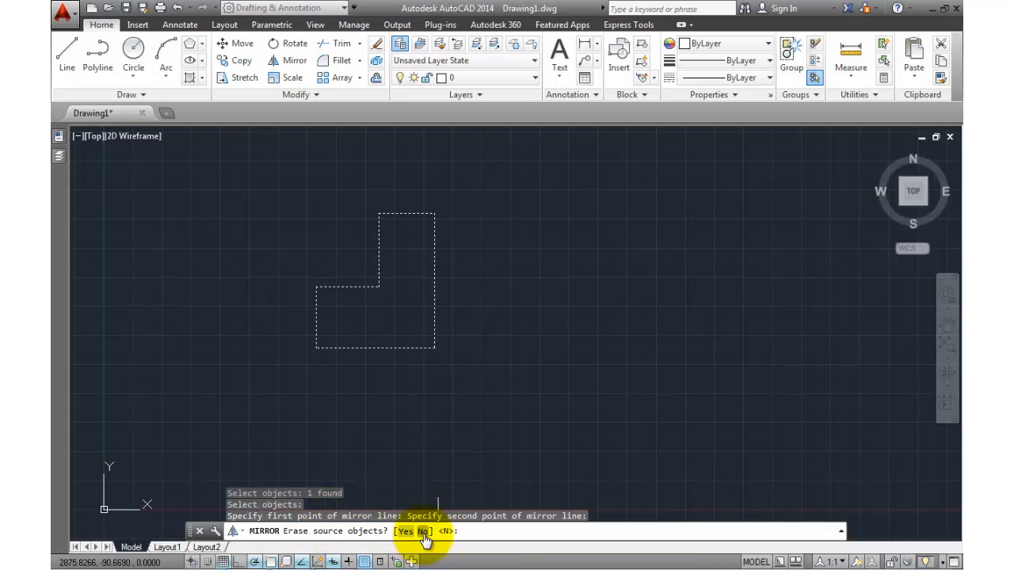
click(424, 531)
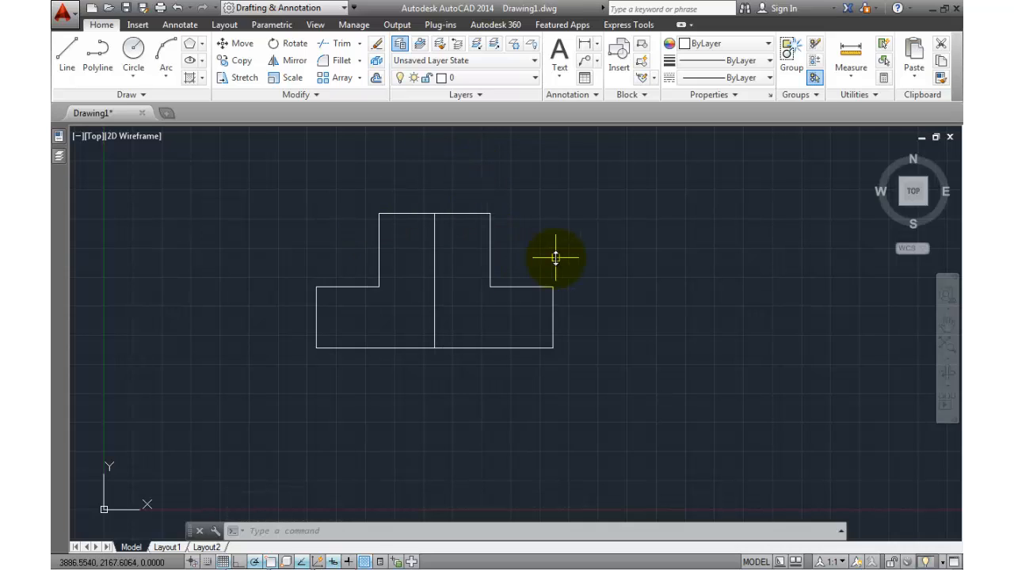
Erase the mirrored copy on the right, leaving only the original L-shape
click(490, 237)
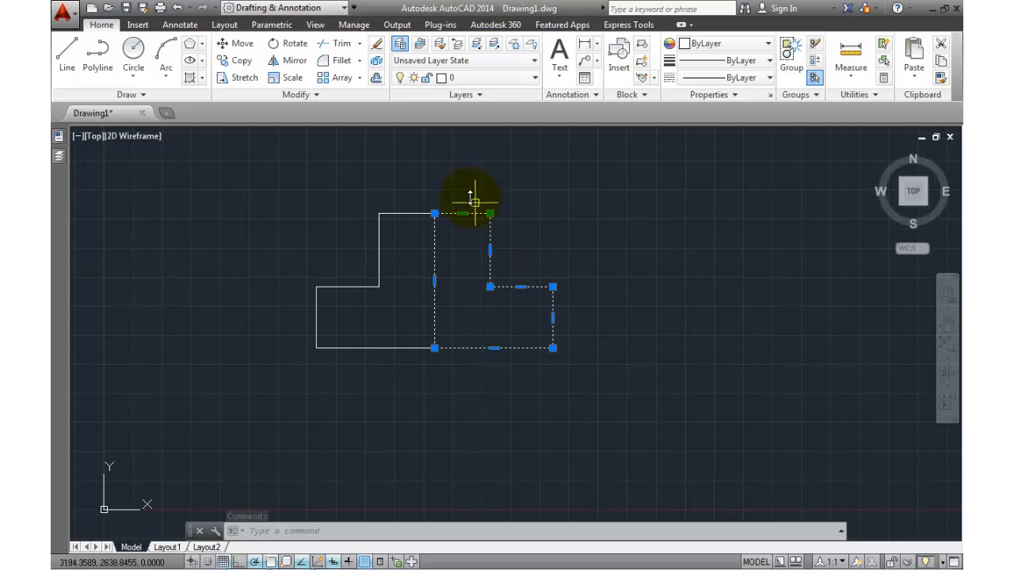
click(376, 45)
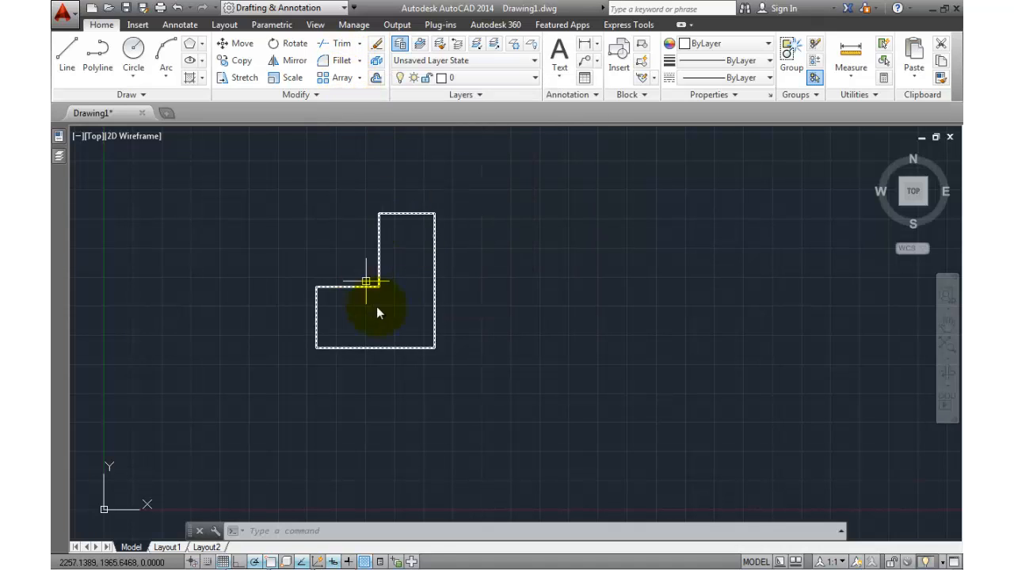
click(337, 63)
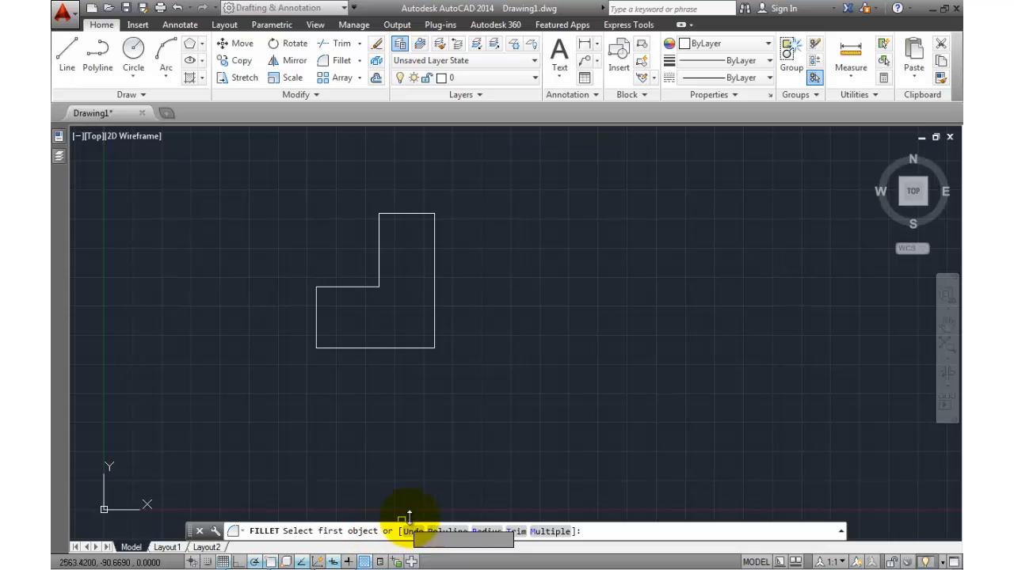
Fillet all corners of the L-shaped polyline at once with radius 100
click(450, 532)
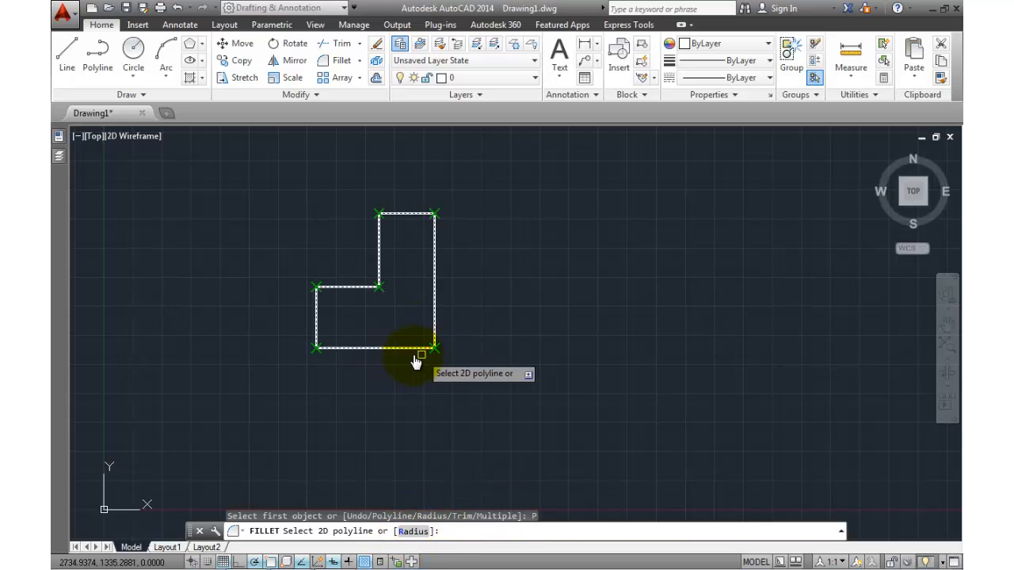
click(412, 531)
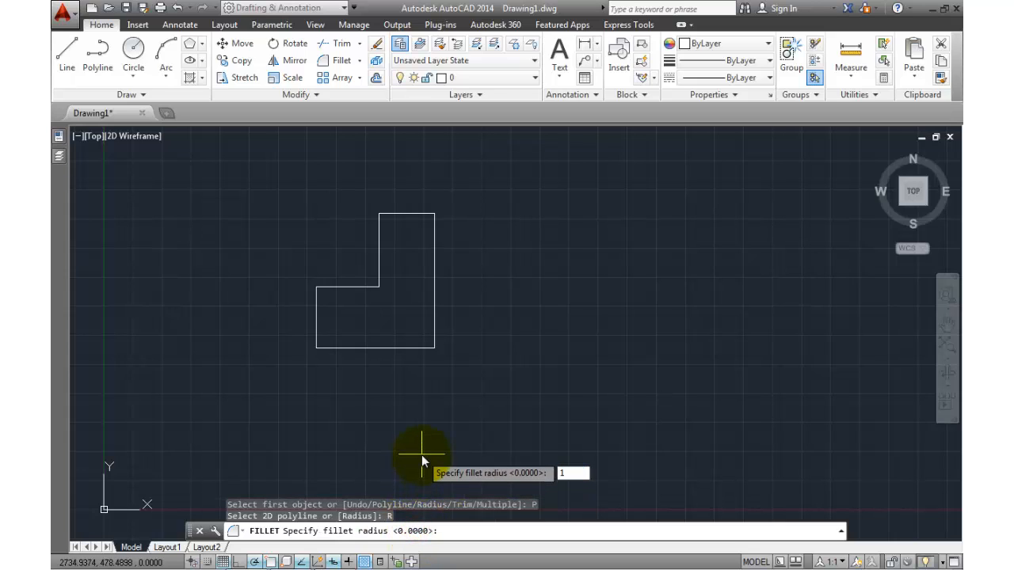
text(100)
key(Return)
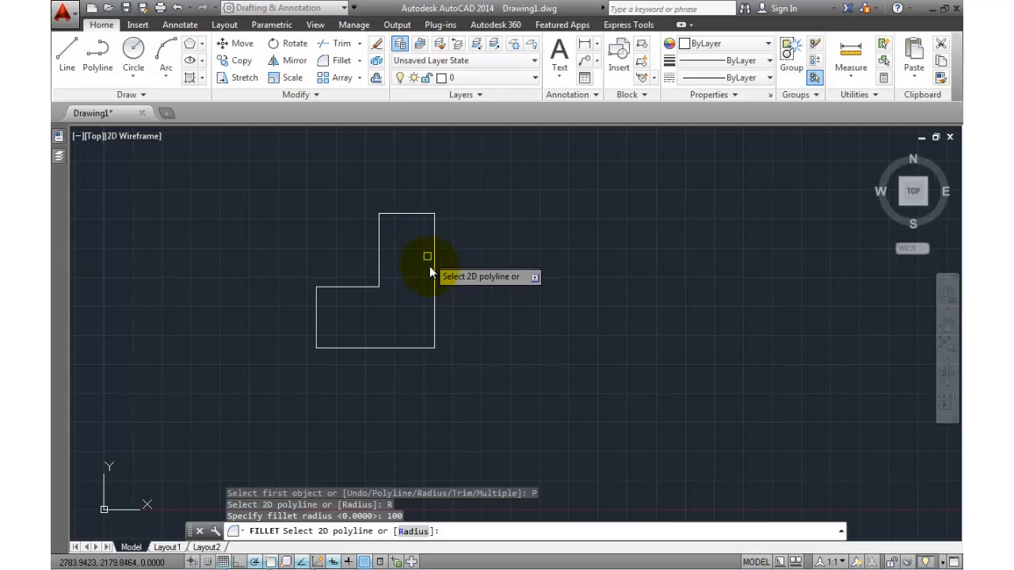
middle_drag(403, 279, 434, 304)
scroll(434, 304, up, 2)
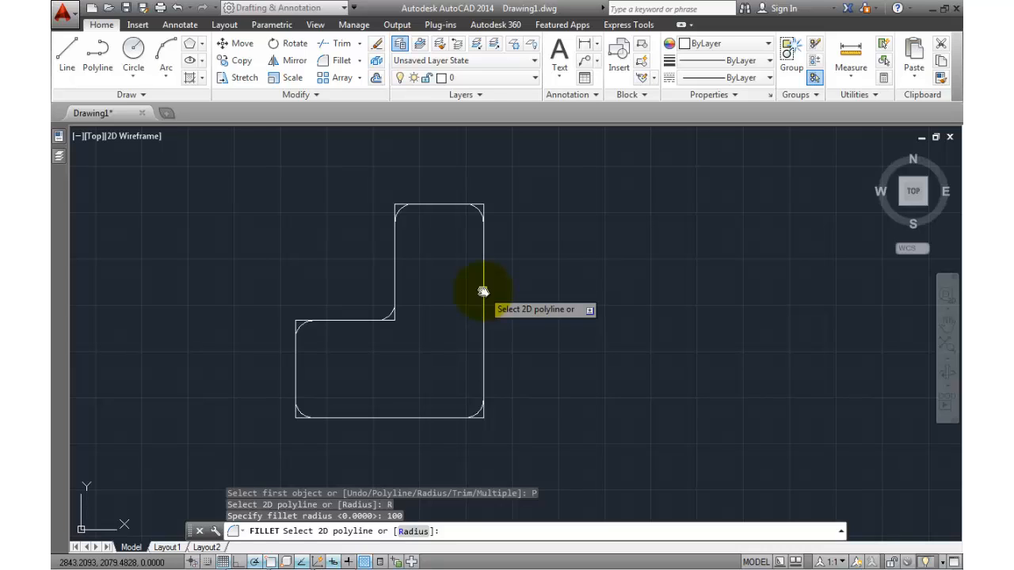
click(483, 292)
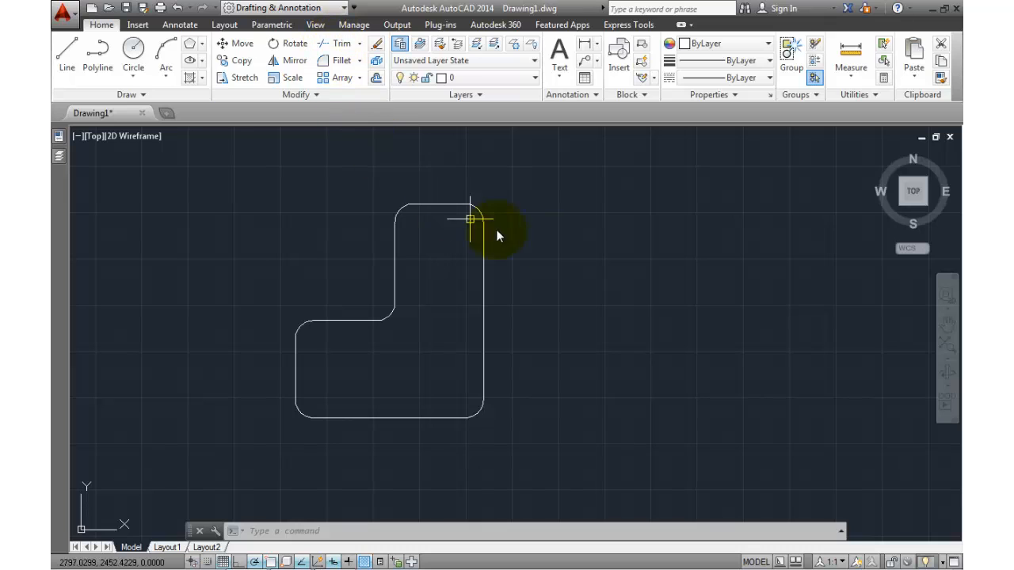
middle_drag(576, 248, 373, 255)
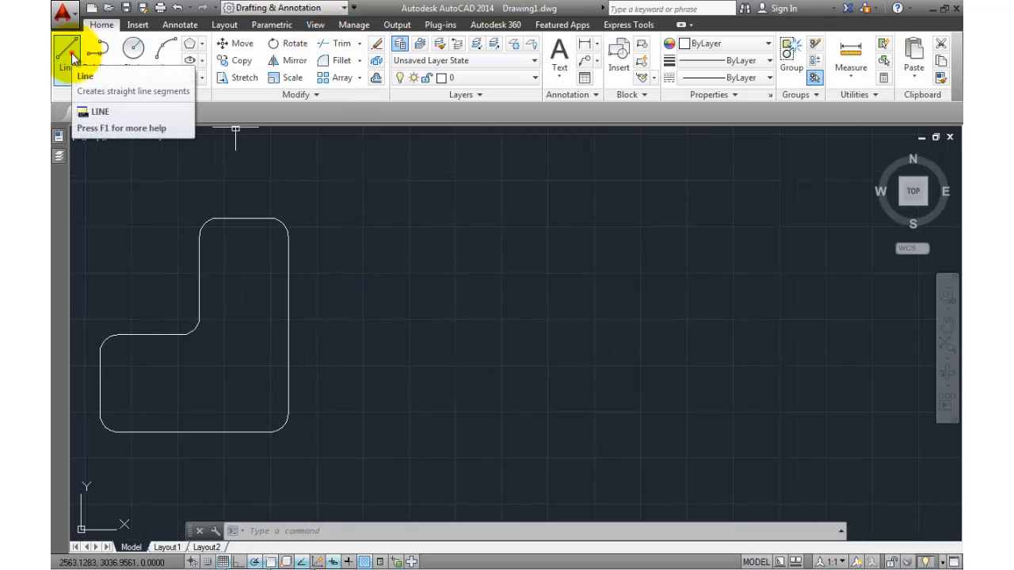
Draw the top, right and bottom edges as connected lines, the bottom overshooting the left corner
click(69, 57)
click(391, 236)
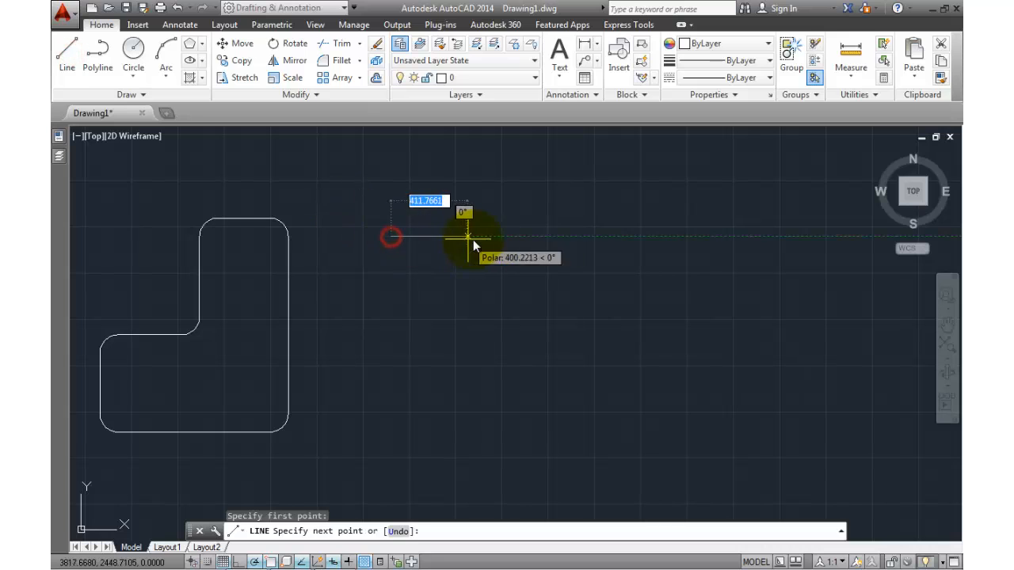
click(563, 236)
click(564, 413)
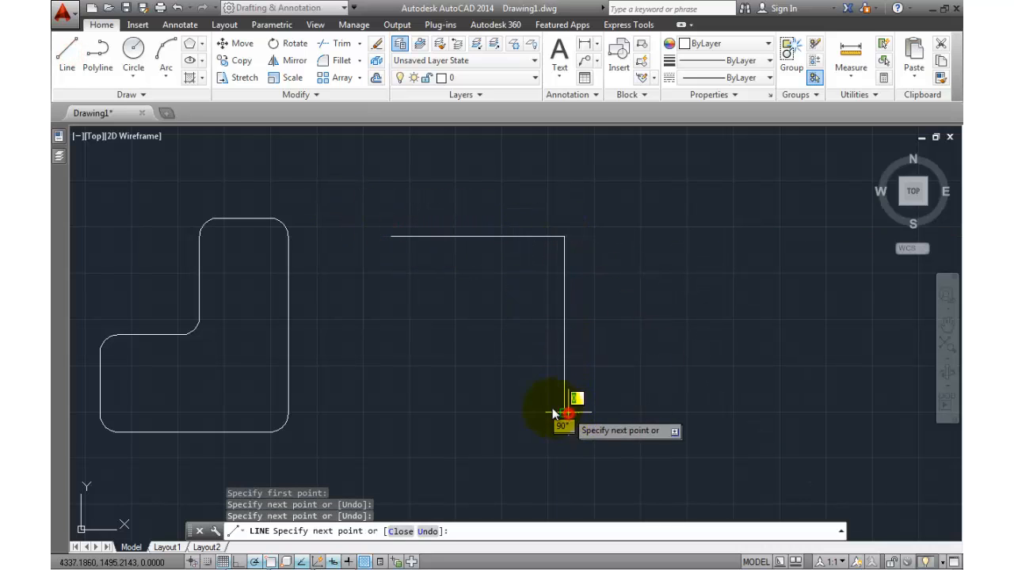
click(362, 412)
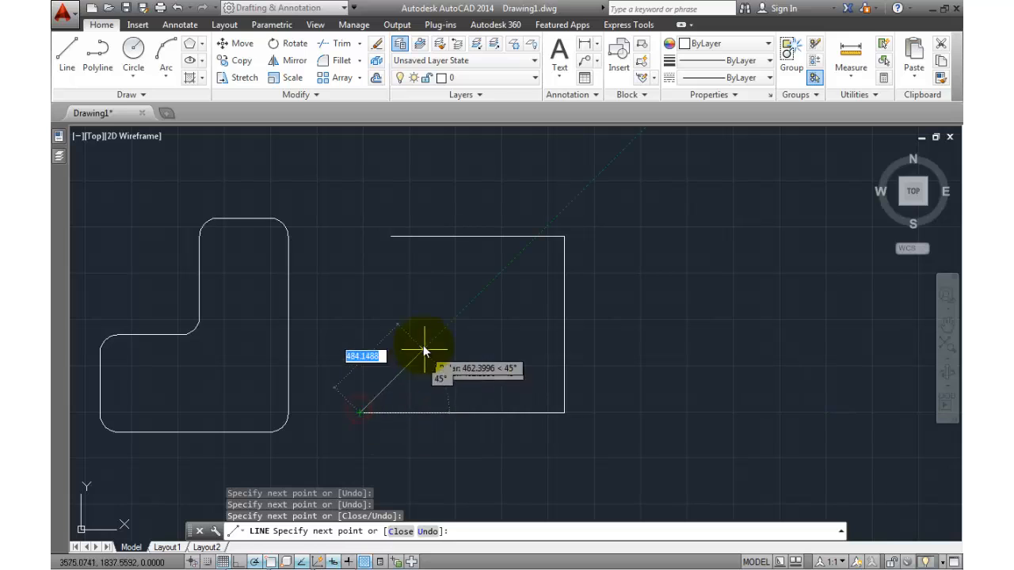
right_click(419, 317)
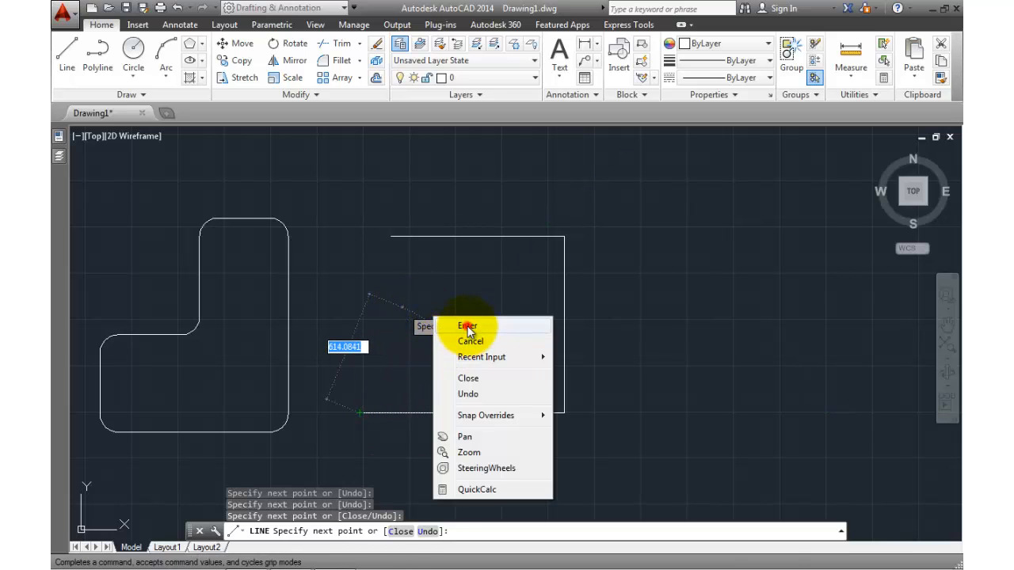
click(463, 325)
Draw the left edge from the top-left corner down past the bottom edge
click(68, 55)
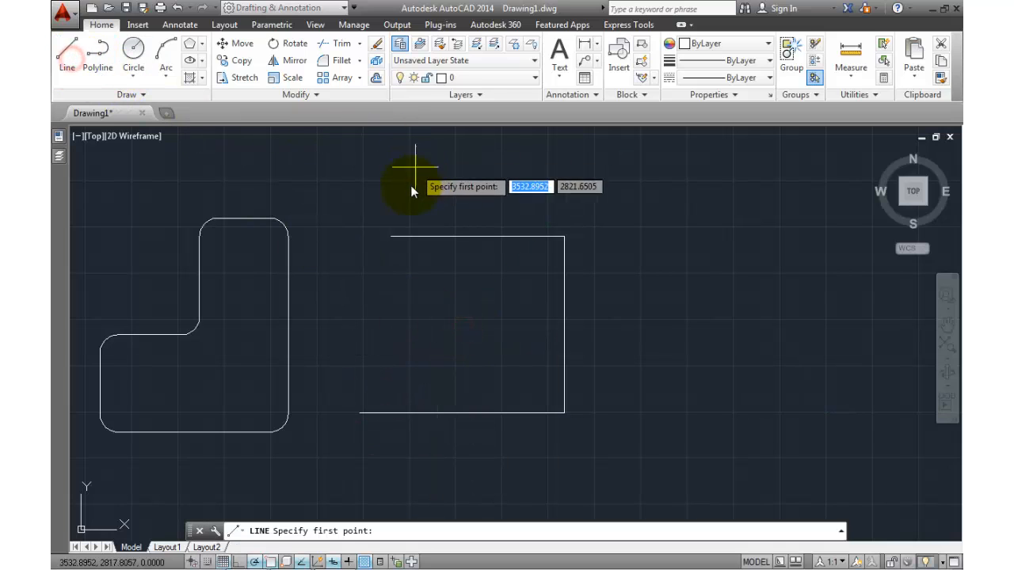
click(392, 238)
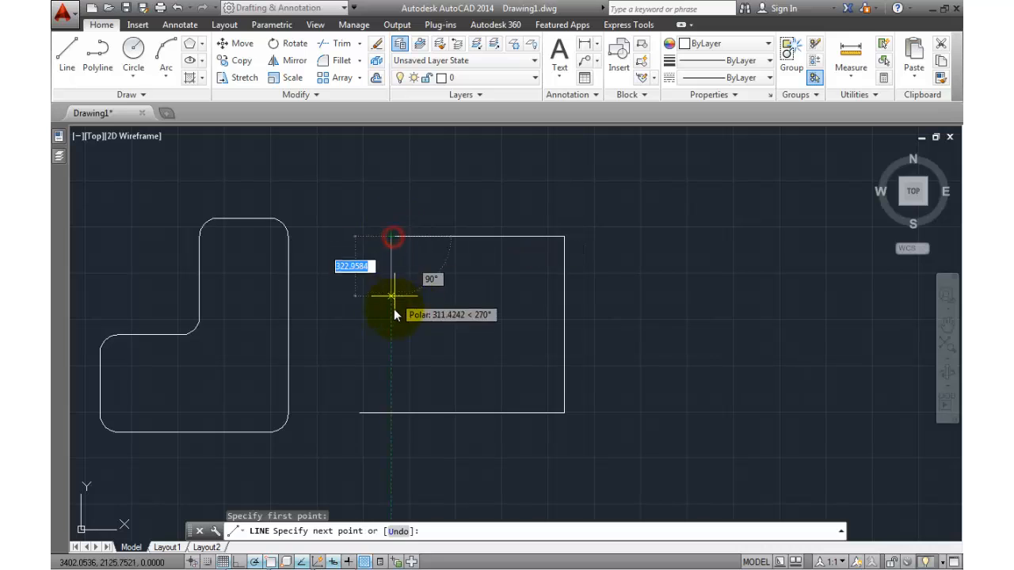
click(393, 449)
right_click(434, 431)
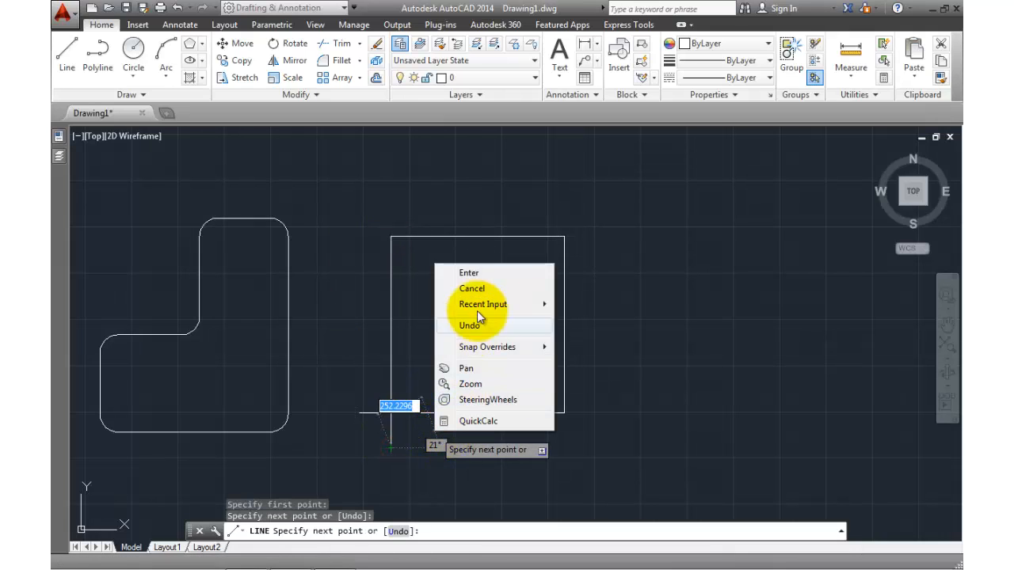
click(491, 270)
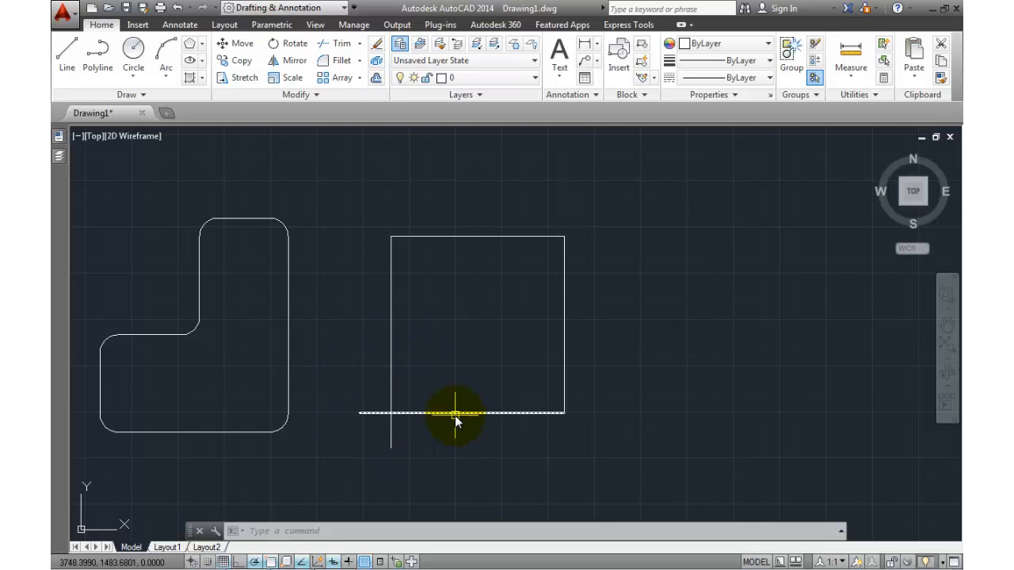
Trim the left line's overhang below the square, using the bottom and left lines as cutting edges
click(342, 44)
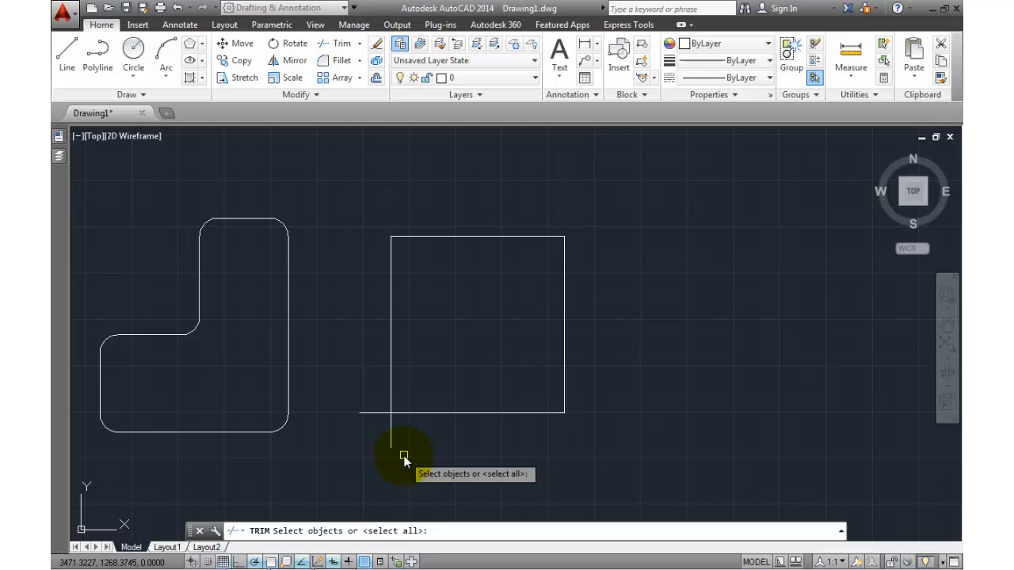
click(410, 416)
click(390, 370)
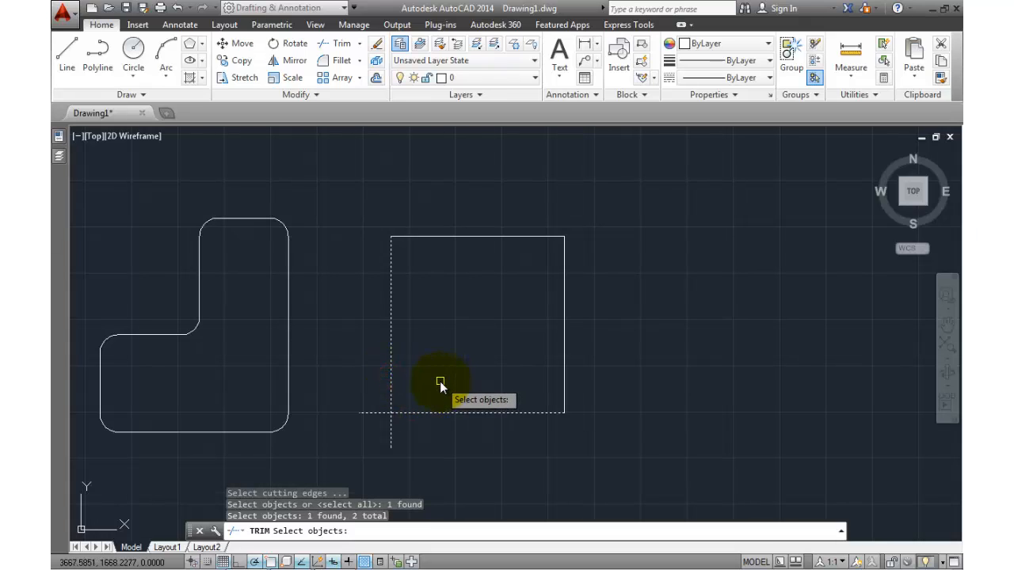
key(Return)
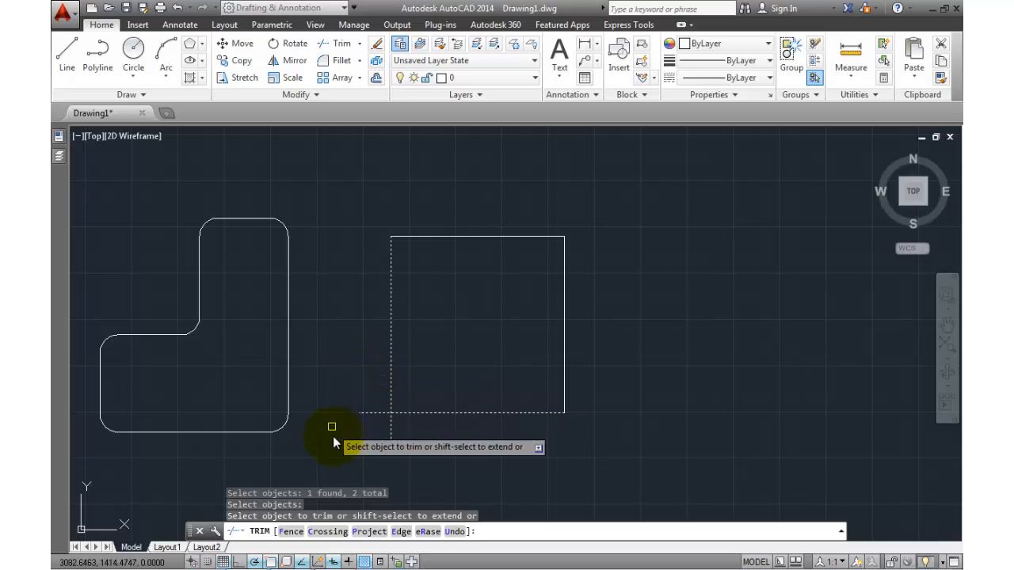
click(391, 435)
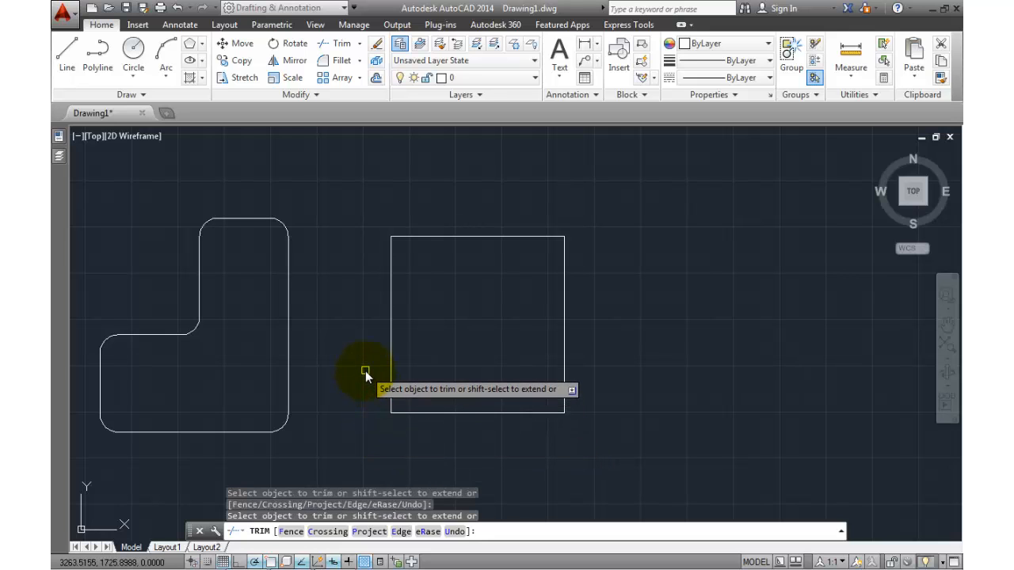
key(Return)
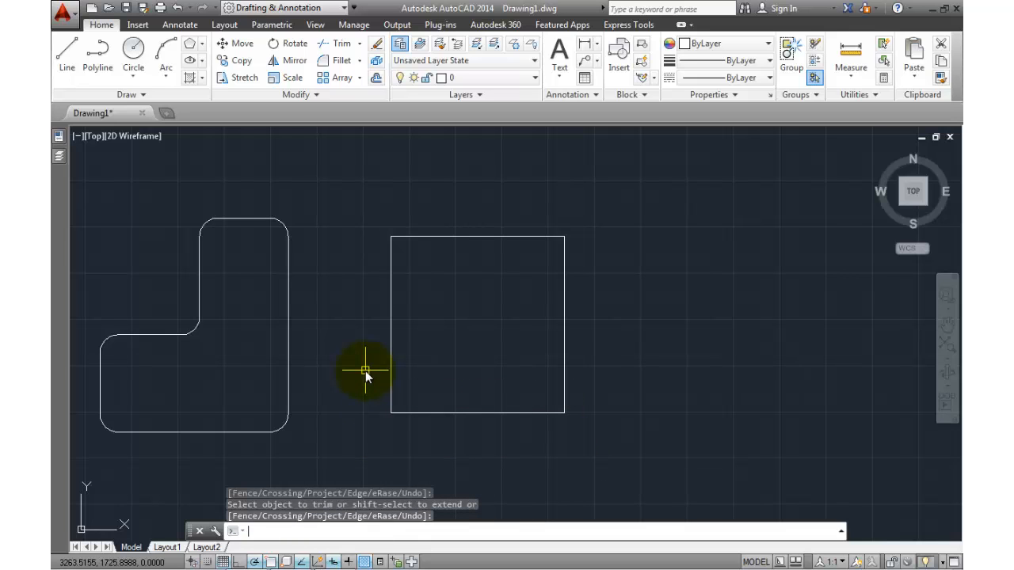